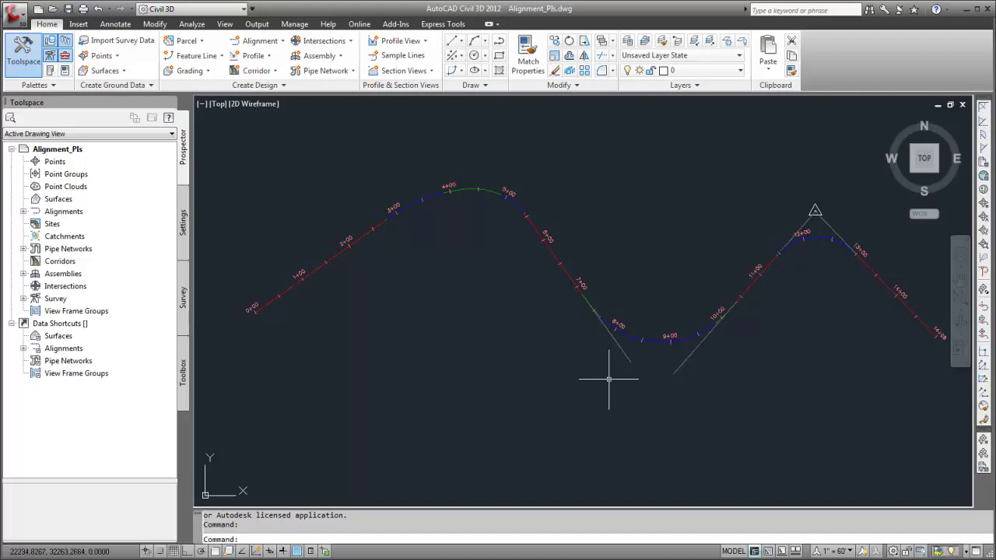
Step: In the alignment's properties, show implied PIs by change in alignment direction and apply
click(166, 30)
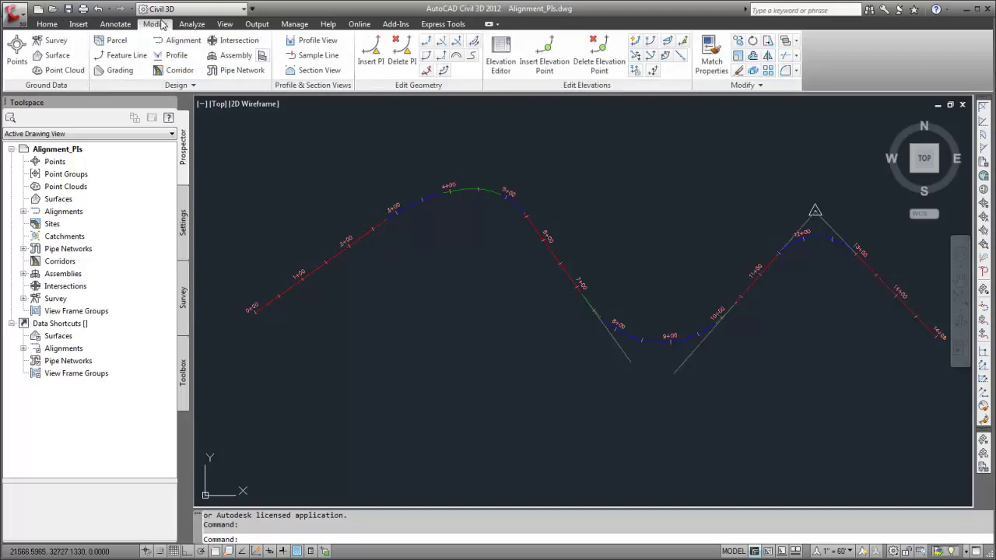
click(178, 39)
click(234, 53)
click(366, 230)
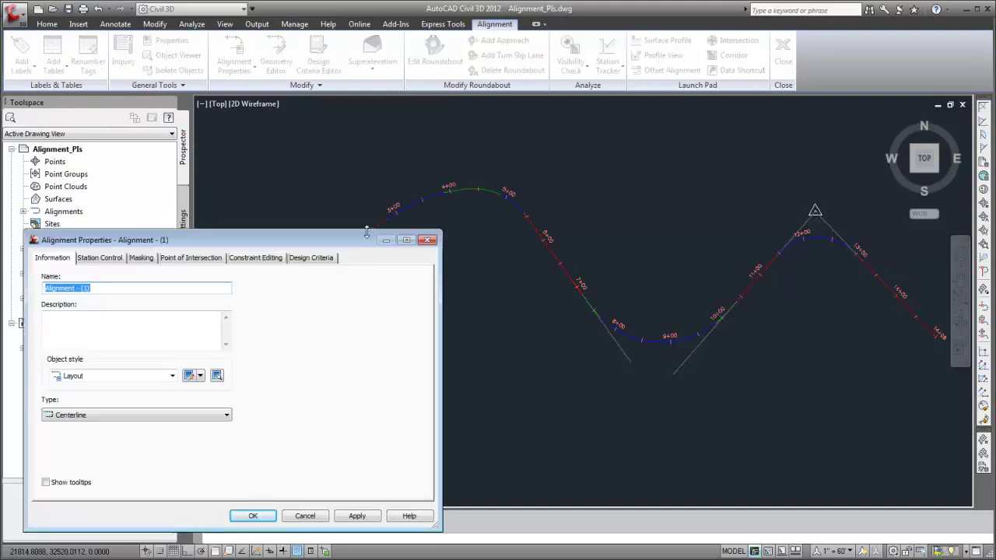
click(217, 258)
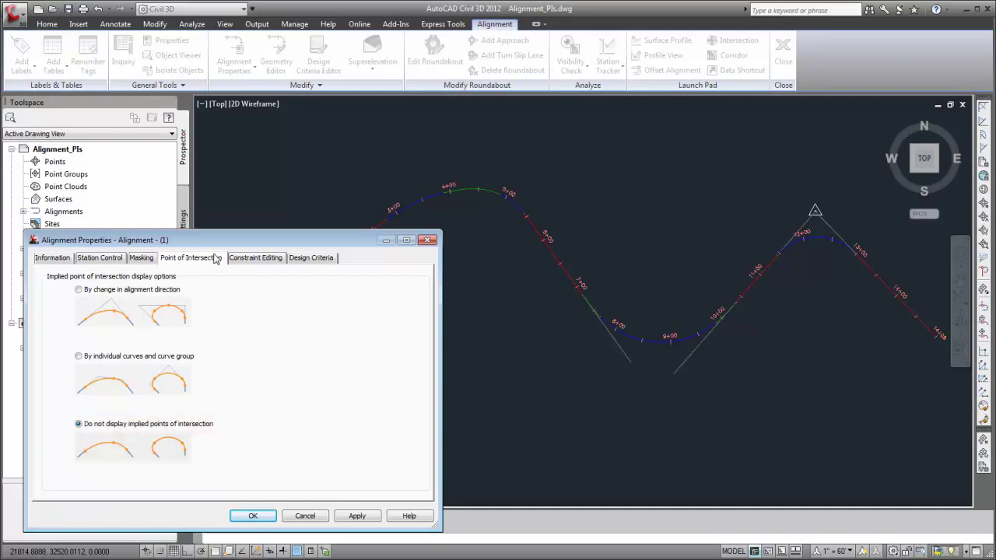
click(79, 290)
click(343, 519)
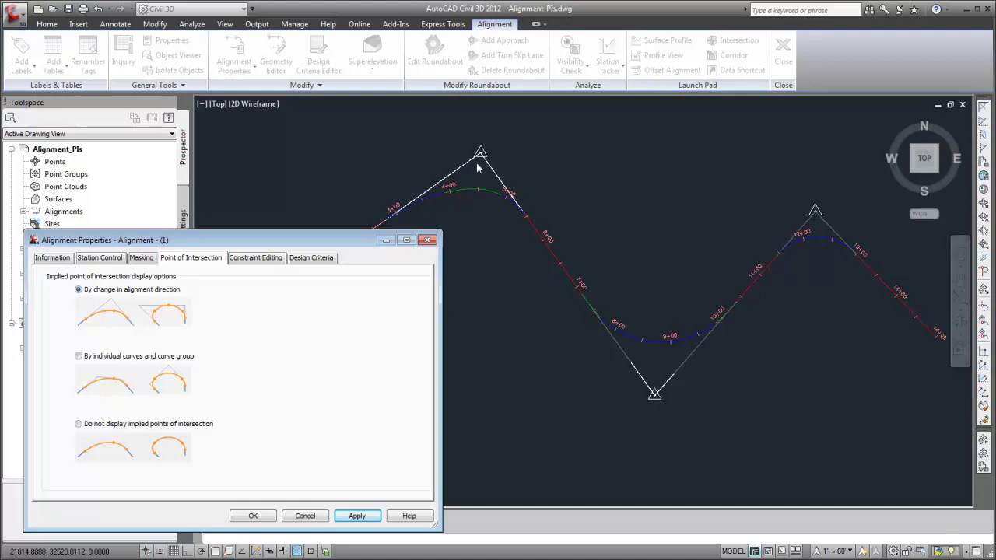
Step: Switch implied PIs to 'By individual curves and curve group', apply, and close
click(82, 356)
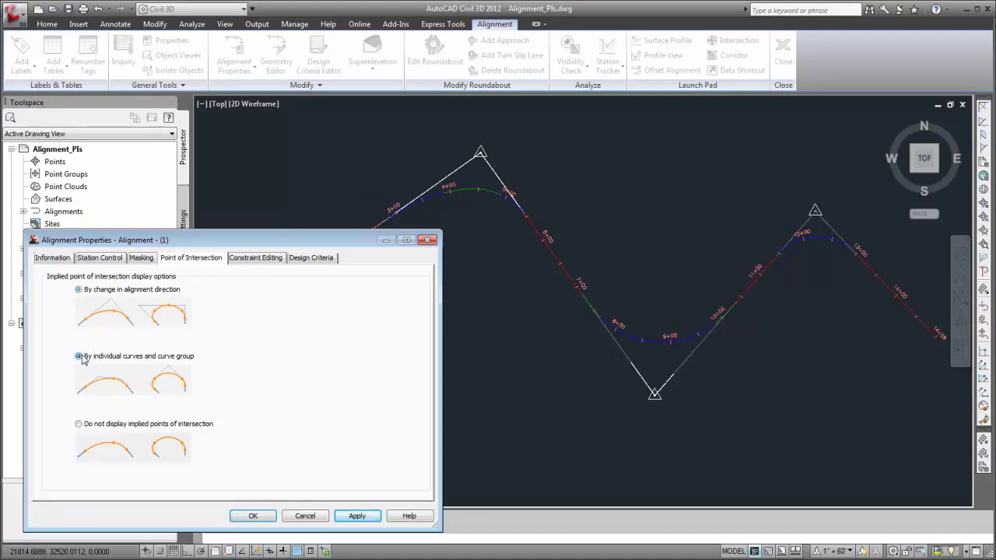
click(344, 520)
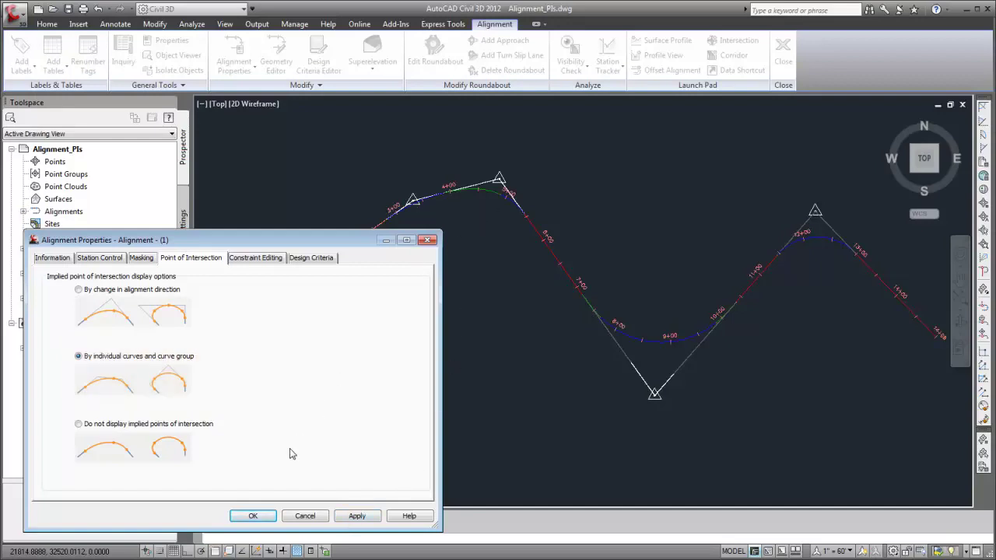
click(253, 516)
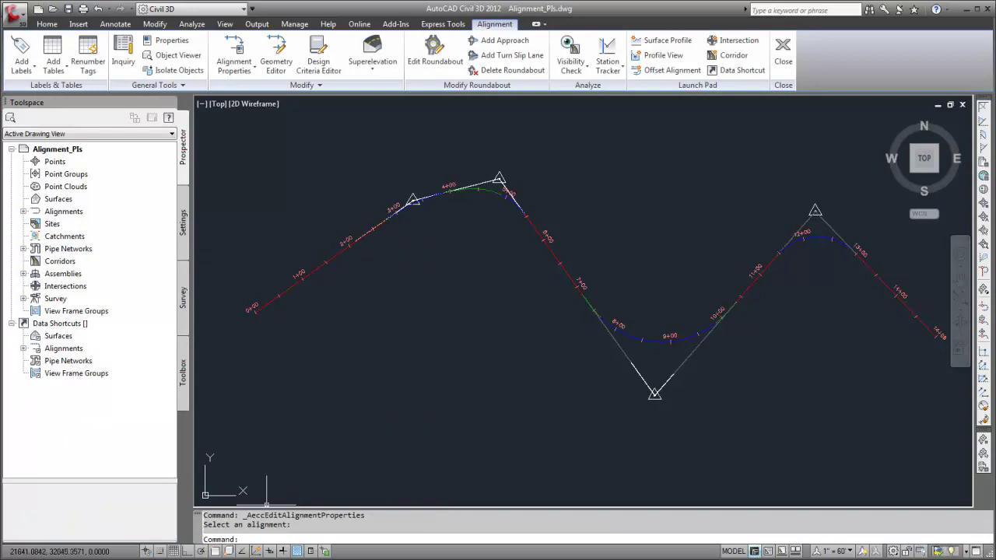
Step: Turn off the Tangent Extensions component in the alignment style, then select the alignment
click(234, 67)
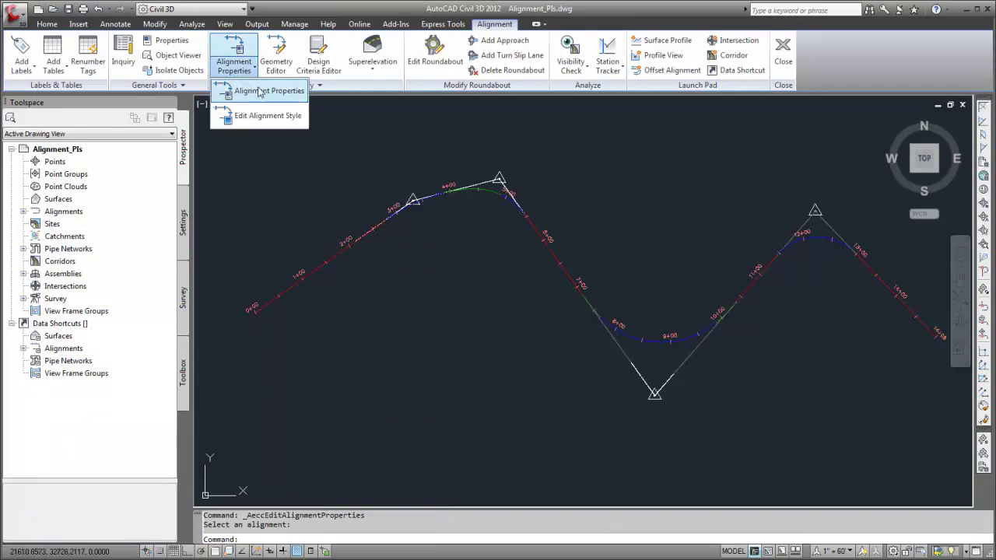
click(267, 116)
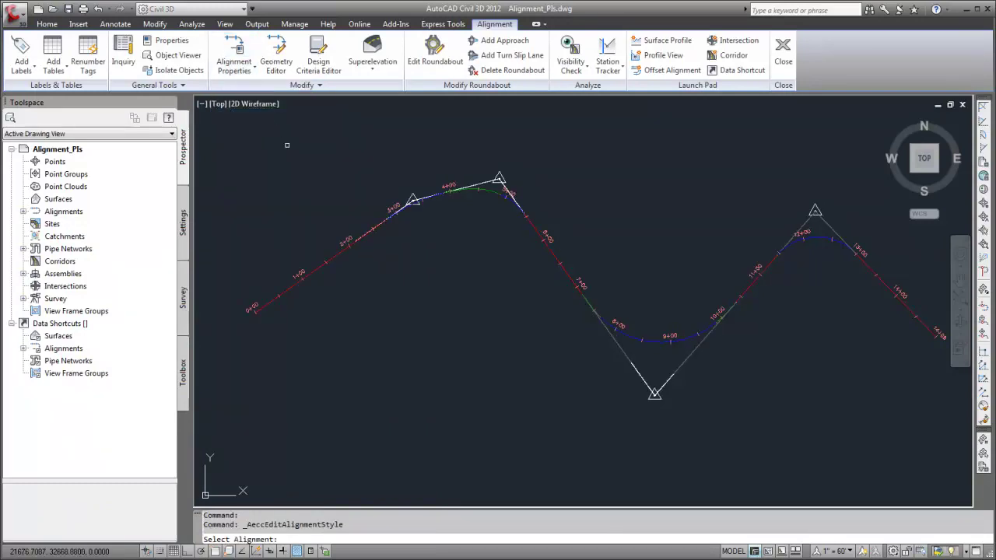
click(311, 270)
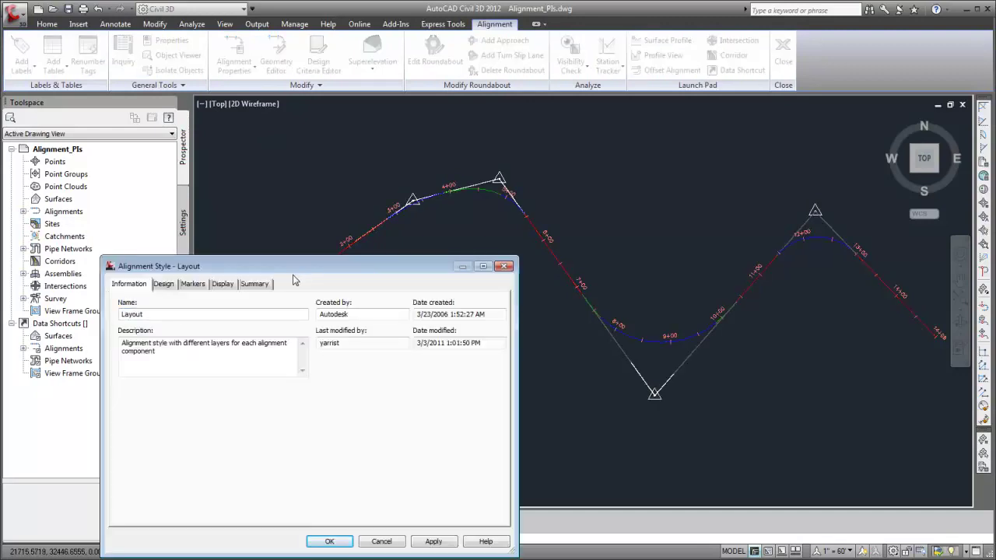
click(231, 286)
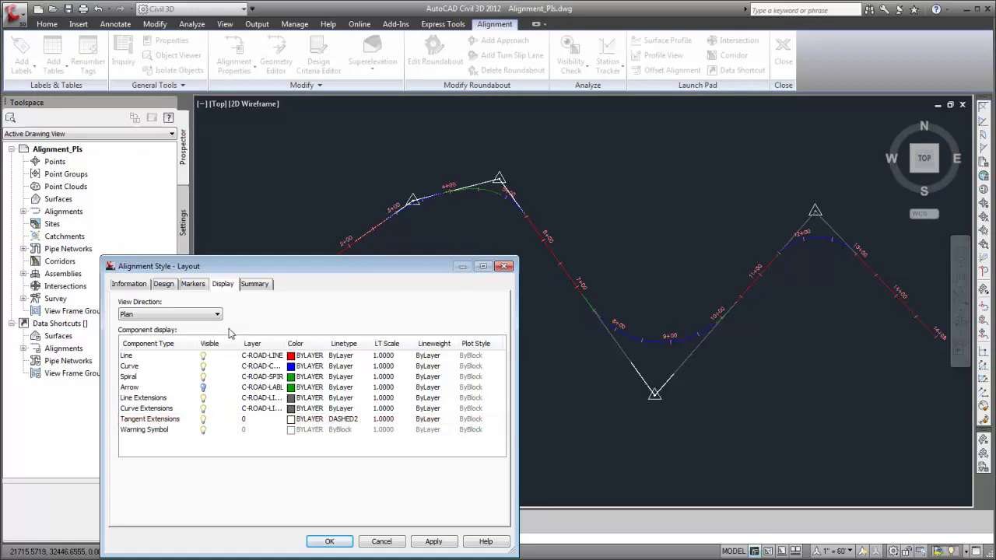
click(203, 420)
click(204, 421)
click(420, 545)
click(329, 542)
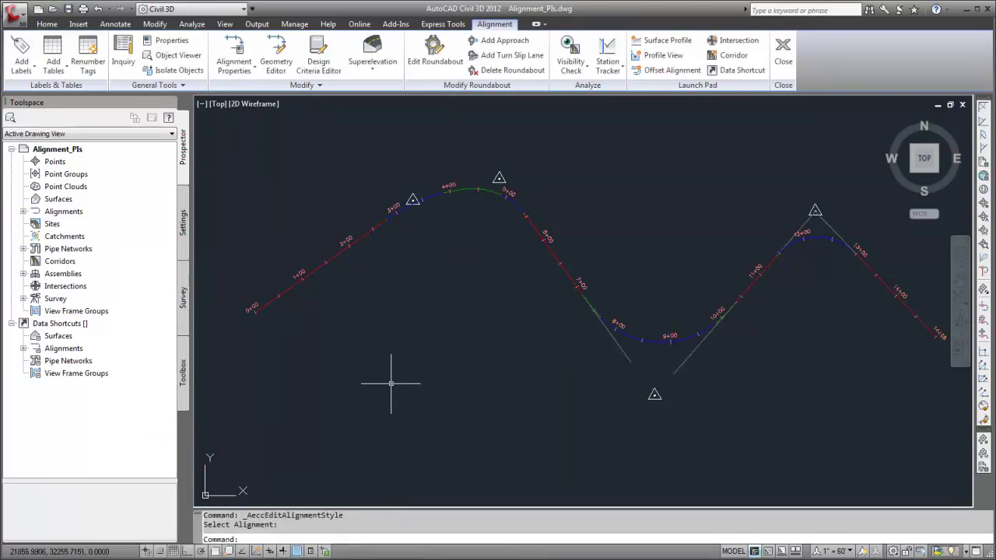
click(346, 249)
click(345, 249)
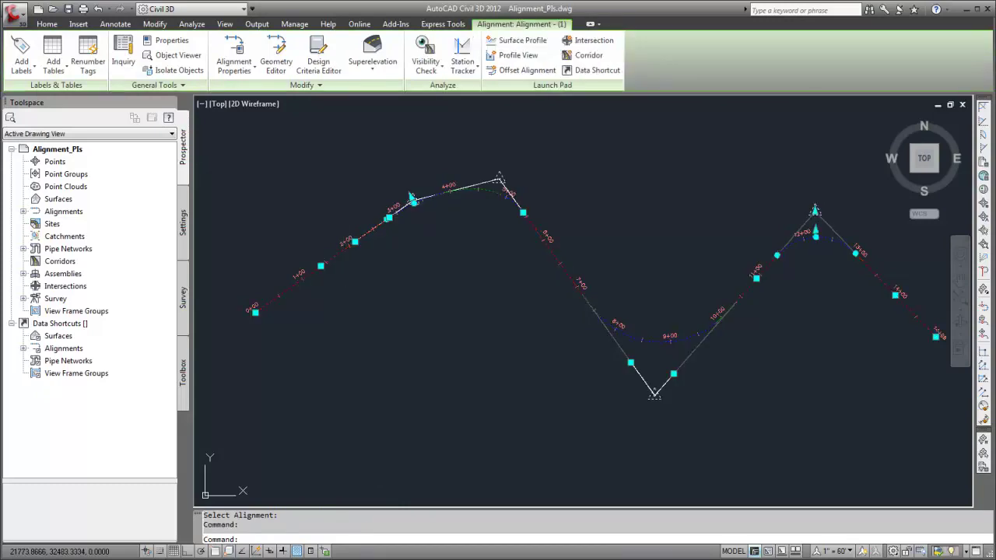
Step: Set up alignment labels of type Point of Intersection with the Spiral & Curve Data-Below style
key(Escape)
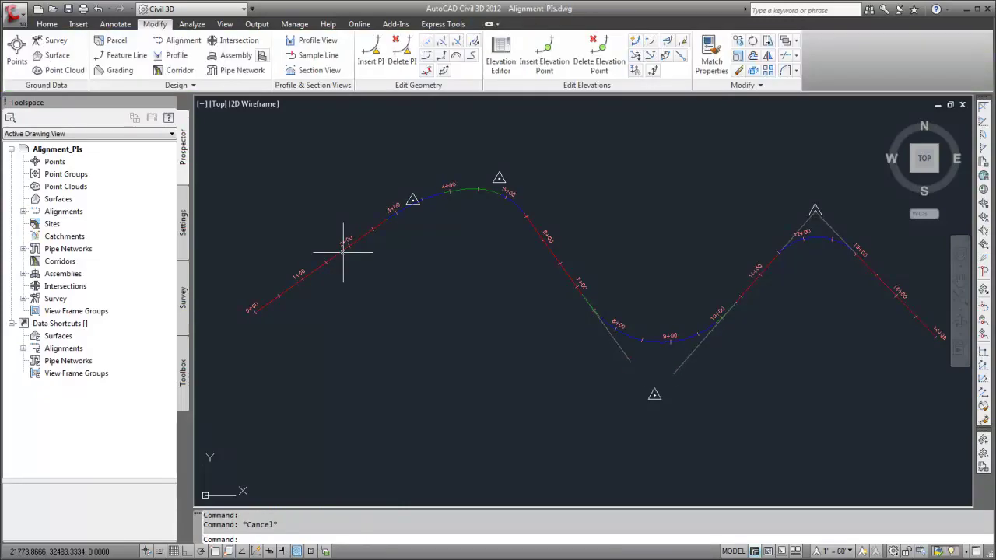
click(190, 42)
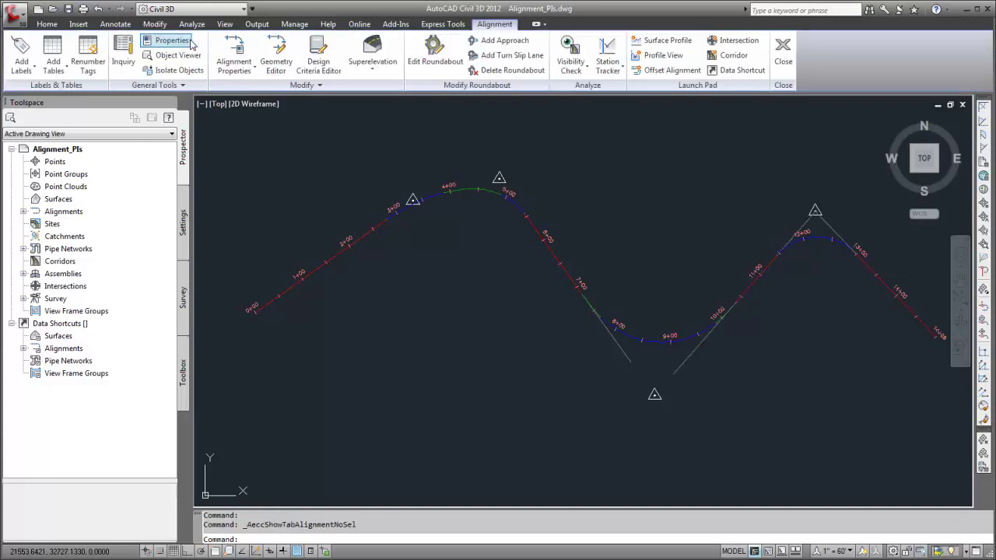
click(37, 68)
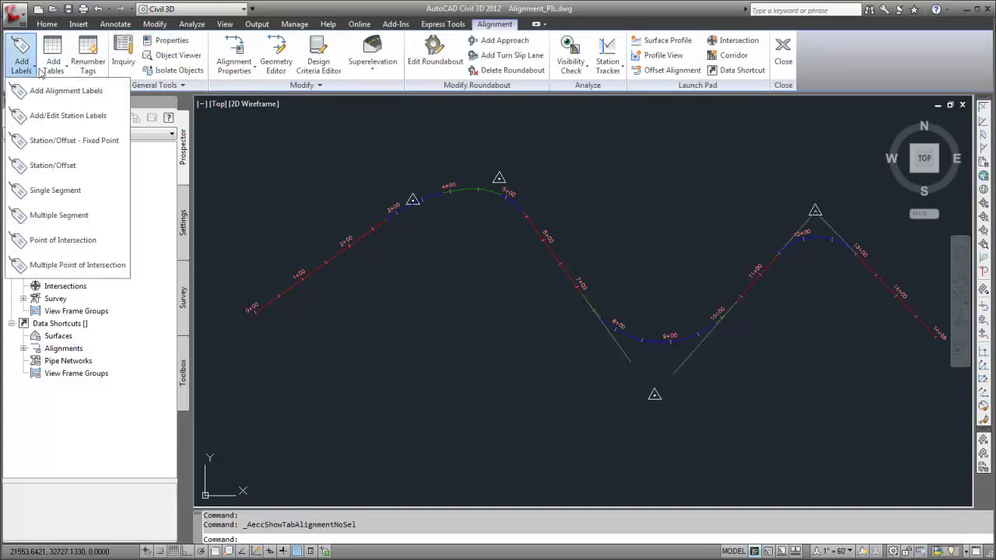
click(48, 92)
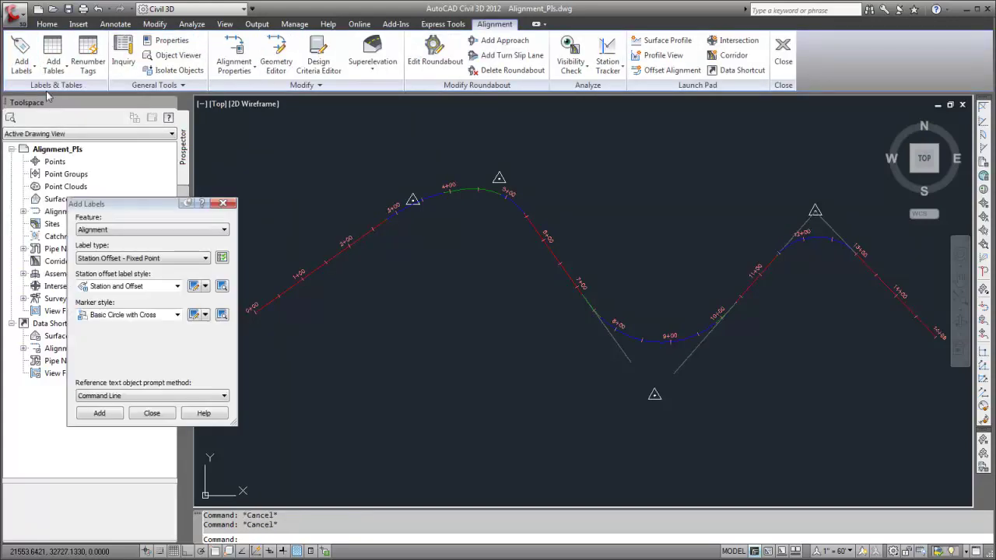
click(163, 259)
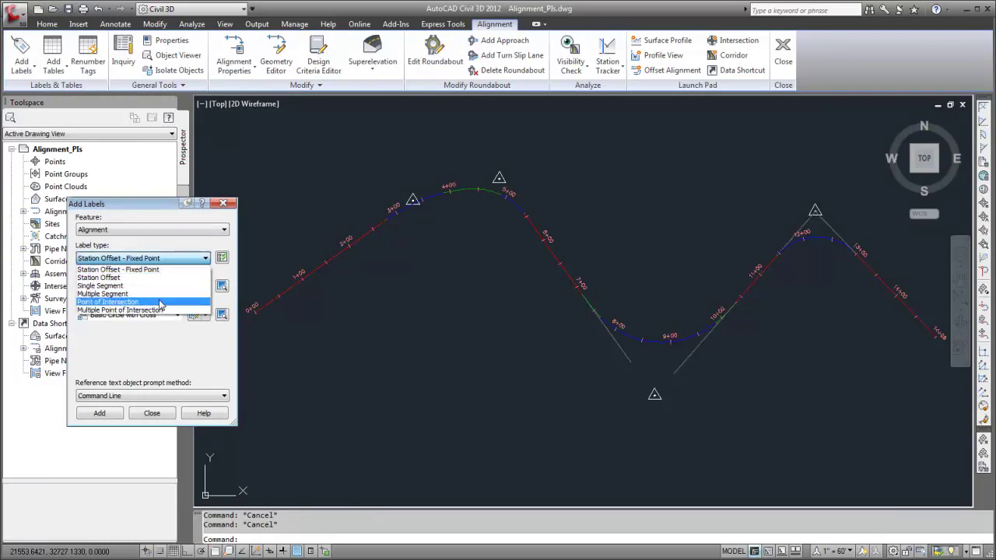
click(160, 302)
click(178, 285)
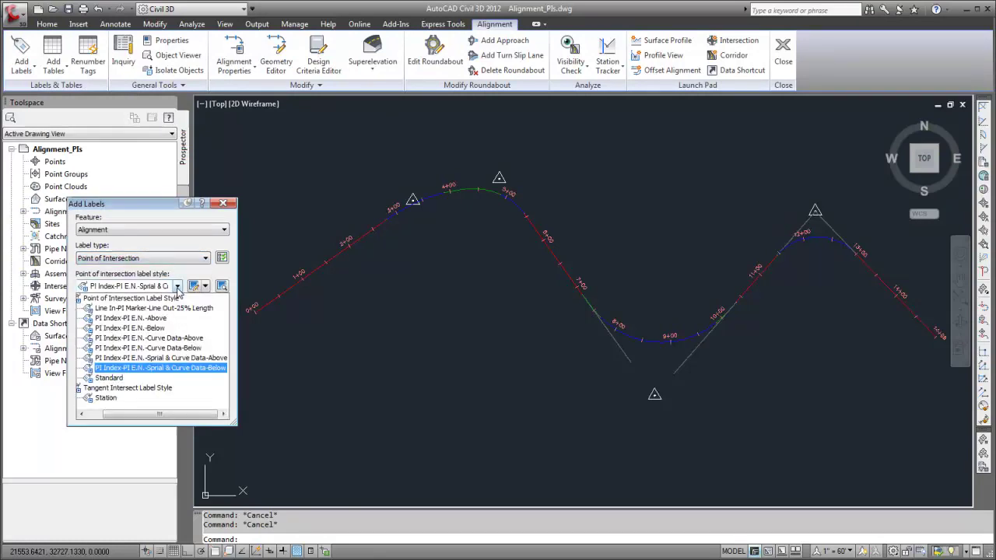
click(210, 356)
click(99, 413)
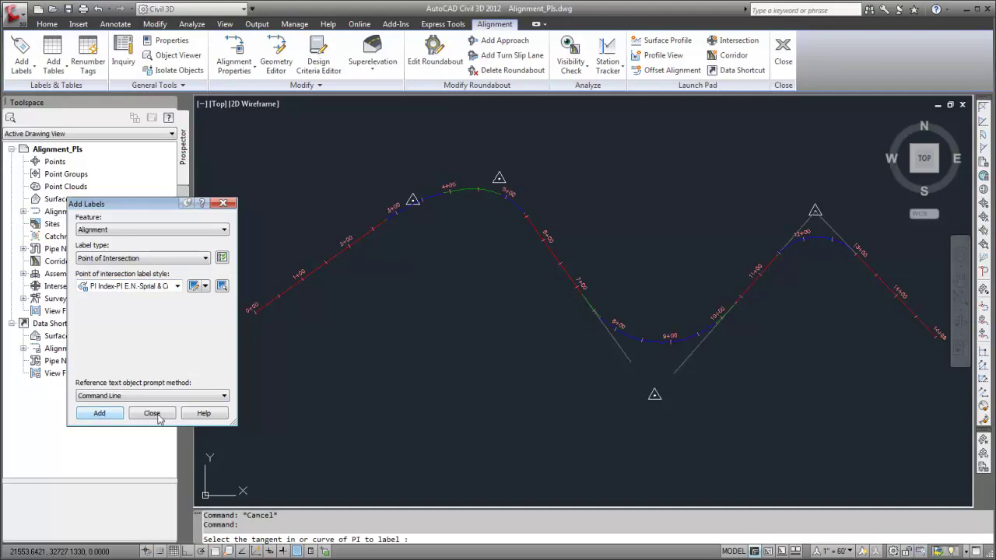
Step: Place PI labels on the right-hand and bottom points of intersection
click(811, 210)
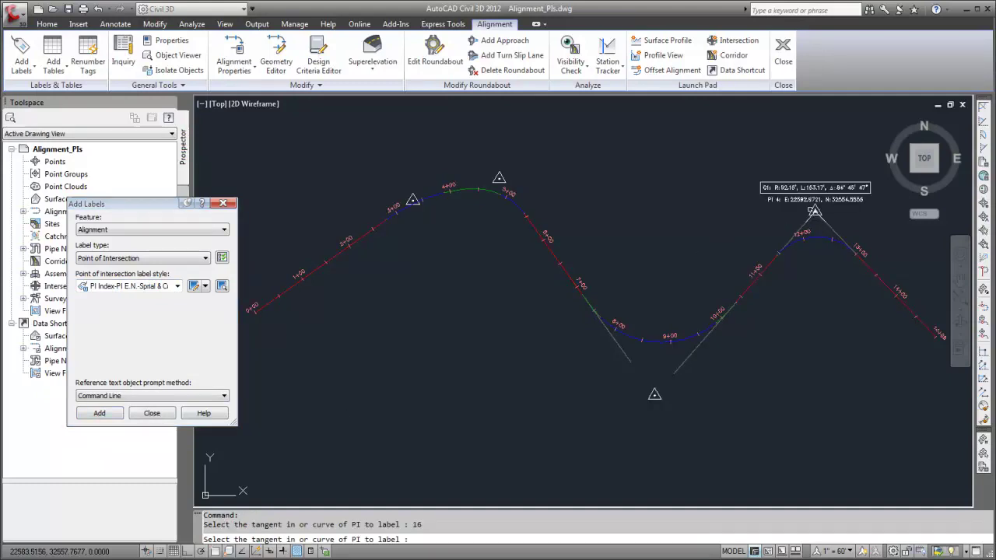
click(178, 287)
click(191, 363)
click(671, 340)
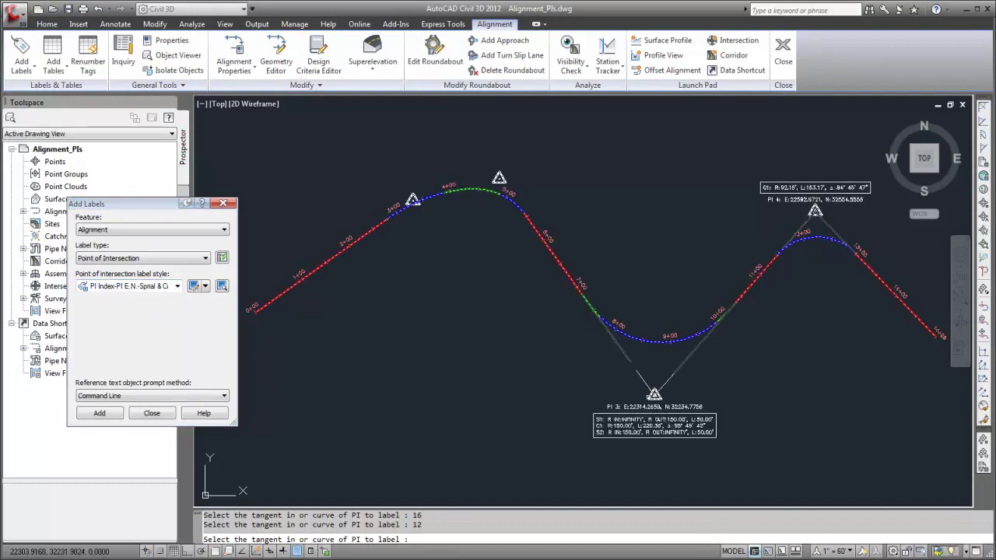
key(Escape)
key(Escape)
scroll(648, 398, up, 4)
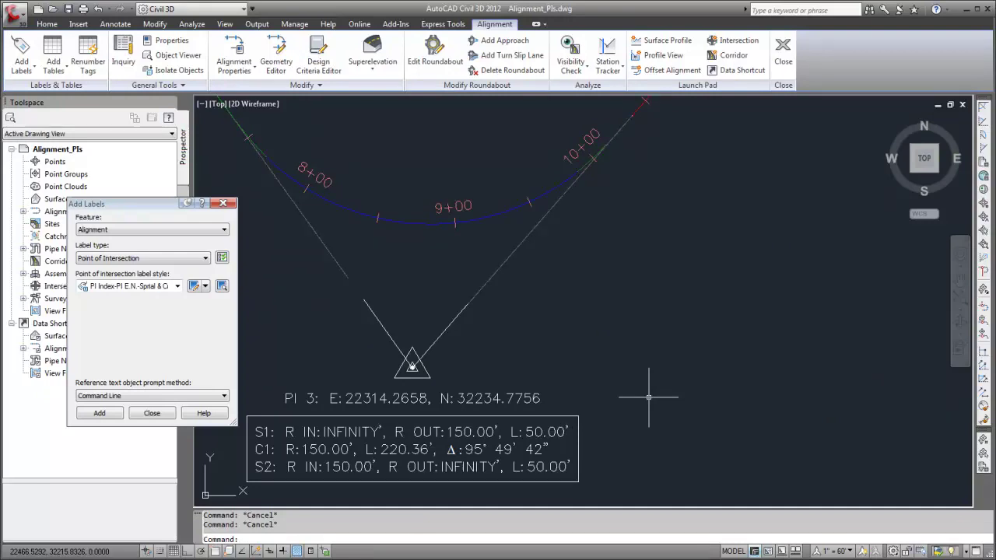
Step: Inspect the label style's Line In and Text For Each Curve or Spiral components, cancel, zoom out with ZP
click(195, 287)
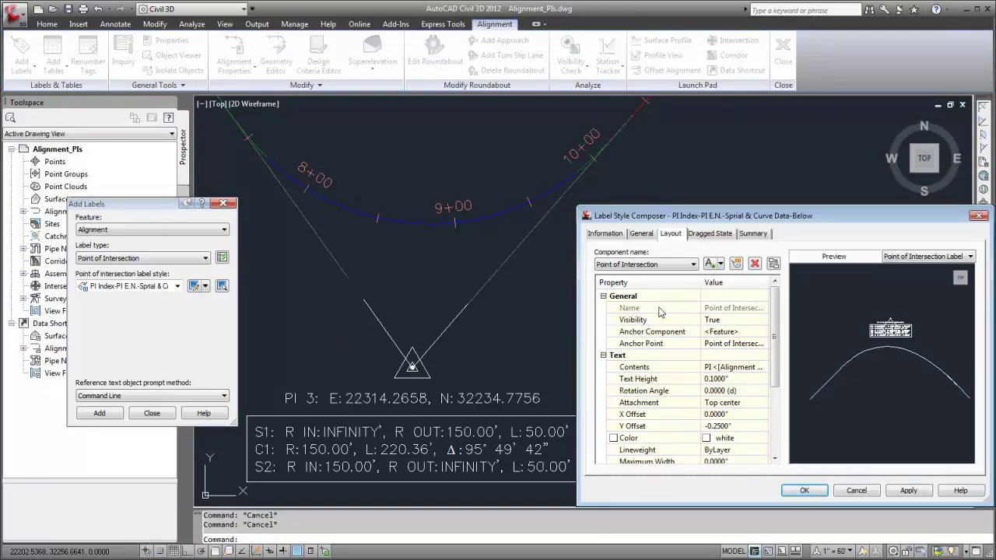
click(661, 264)
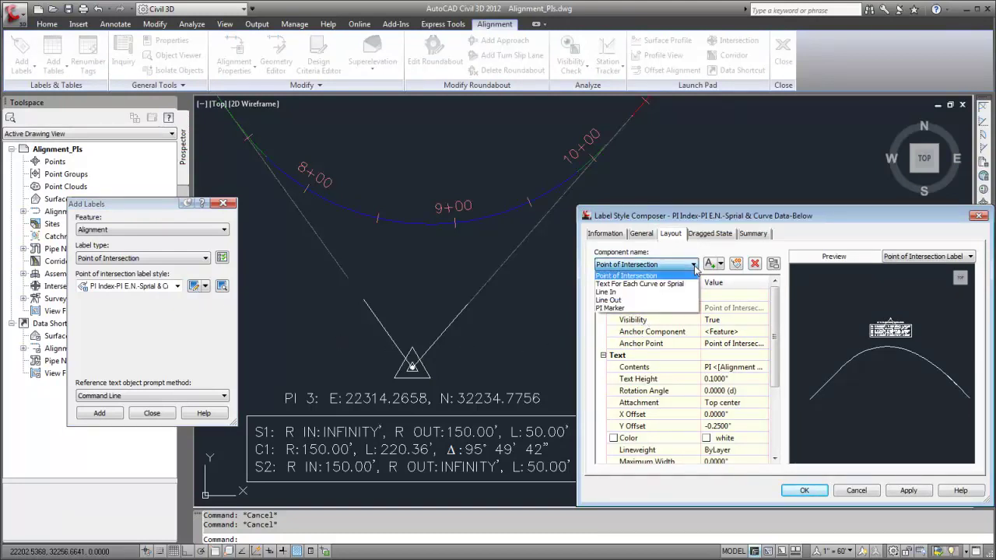
click(659, 292)
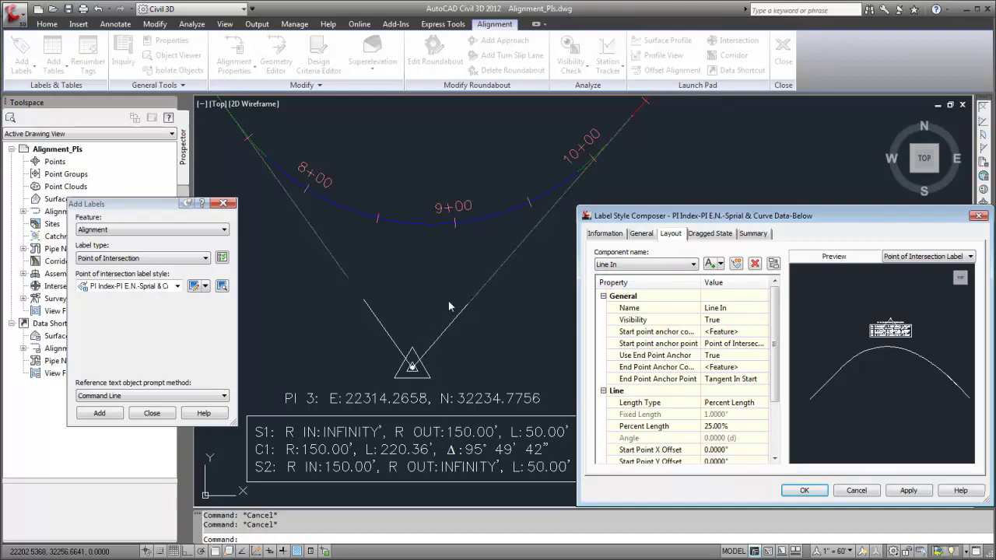
click(624, 266)
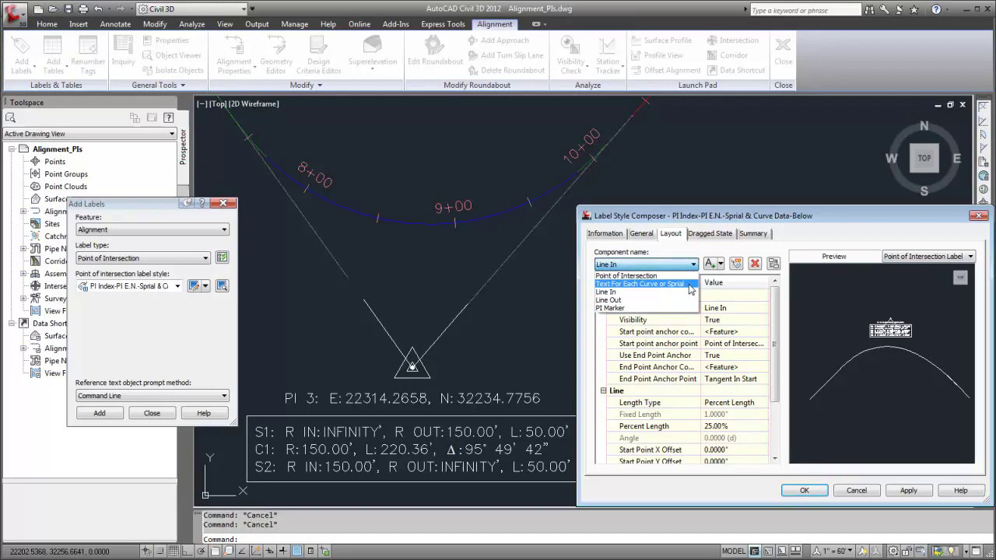
click(689, 285)
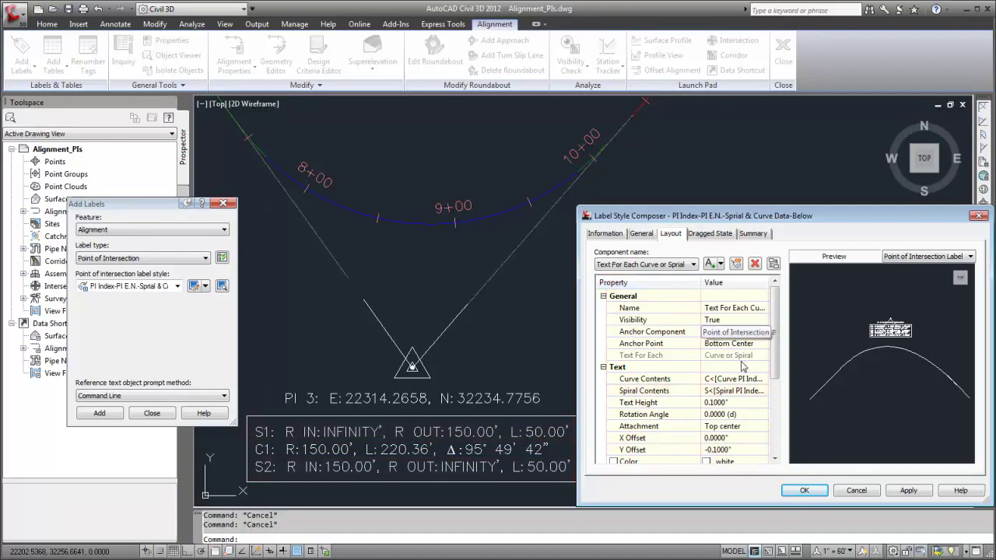
click(856, 491)
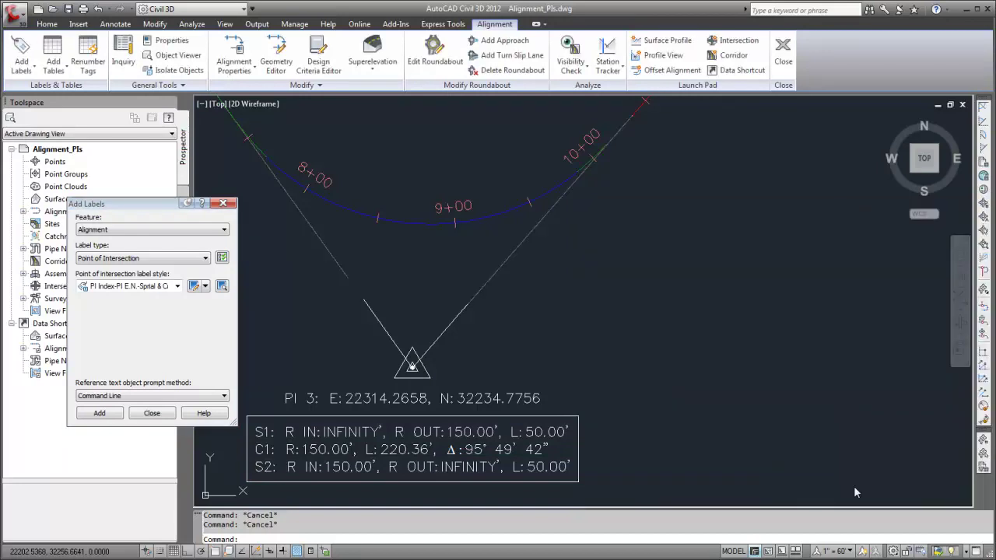
text(zp)
key(Return)
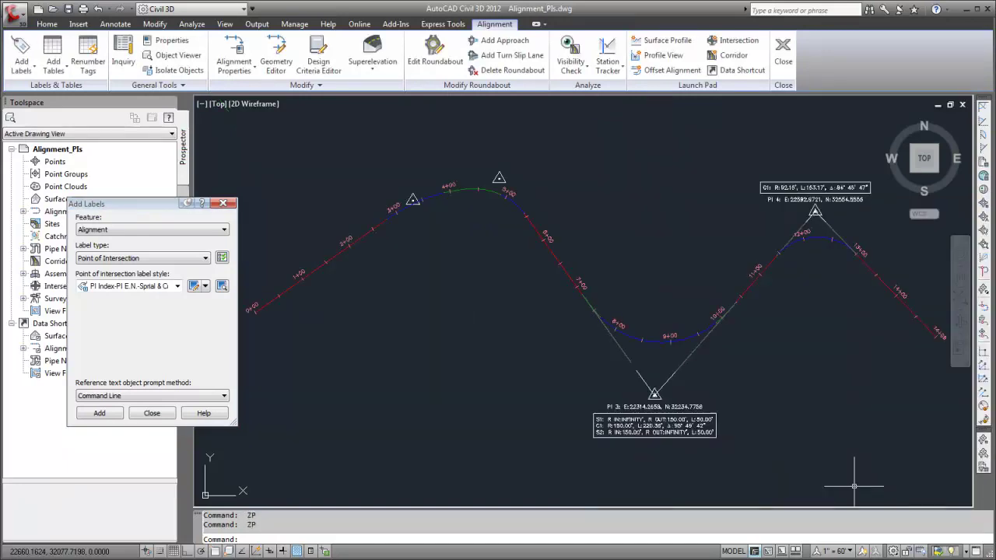